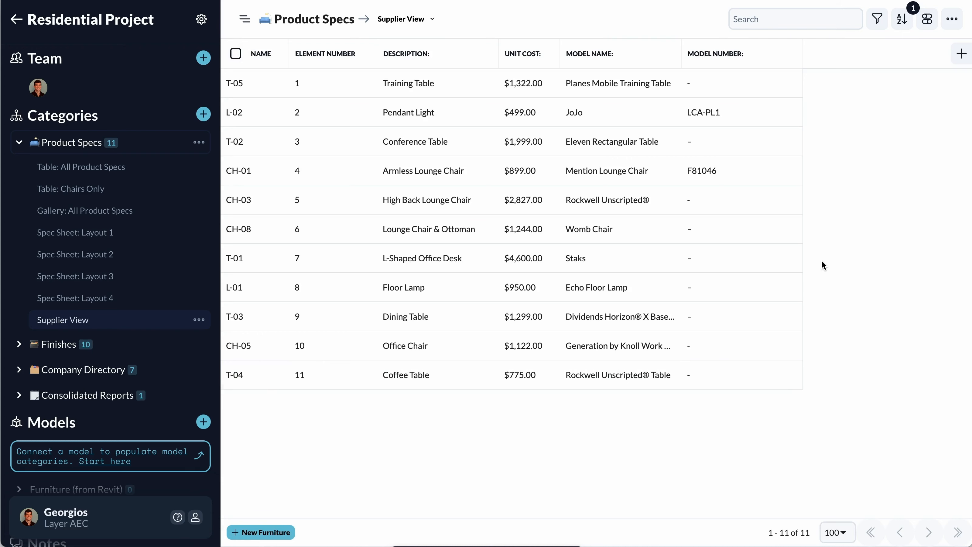
Review the enabled and available fields of the Supplier View.
left_click(926, 22)
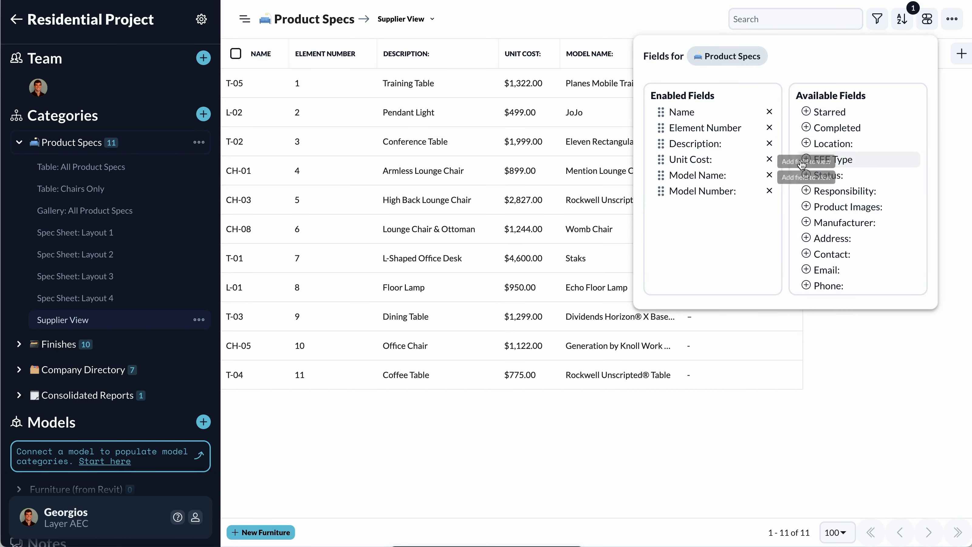
scroll(803, 238, "down", 3)
scroll(806, 238, "up", 3)
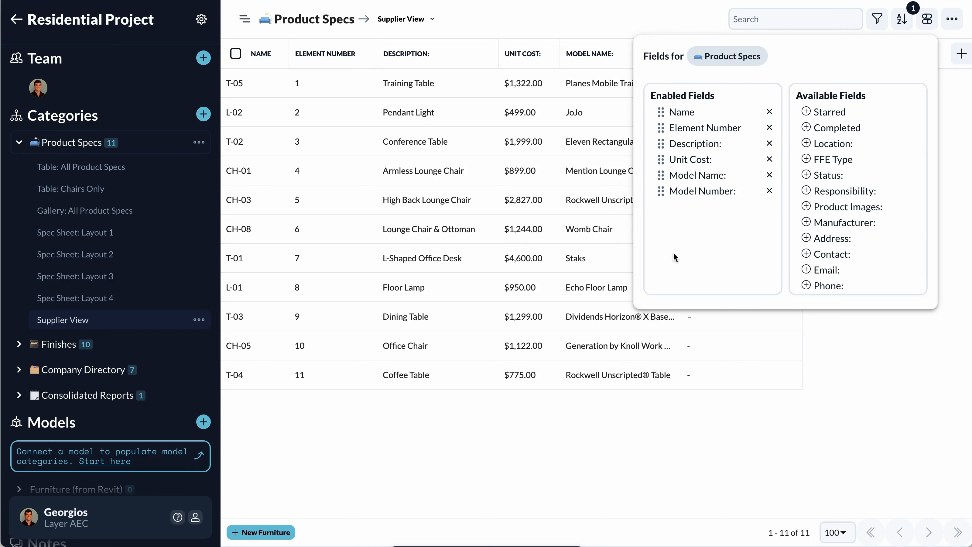
left_click(582, 424)
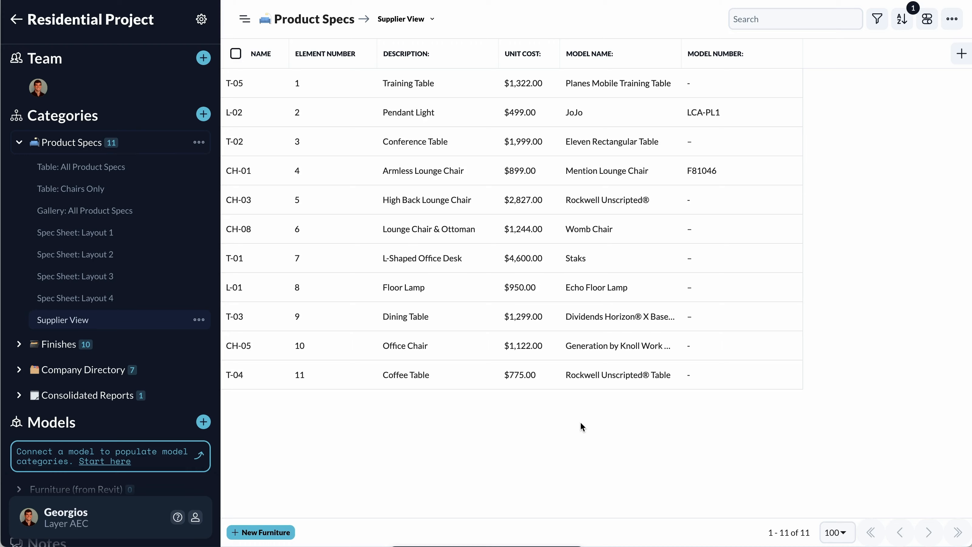
Open element T-05, look through the field types that can be added to its form, and close the element.
left_click(254, 89)
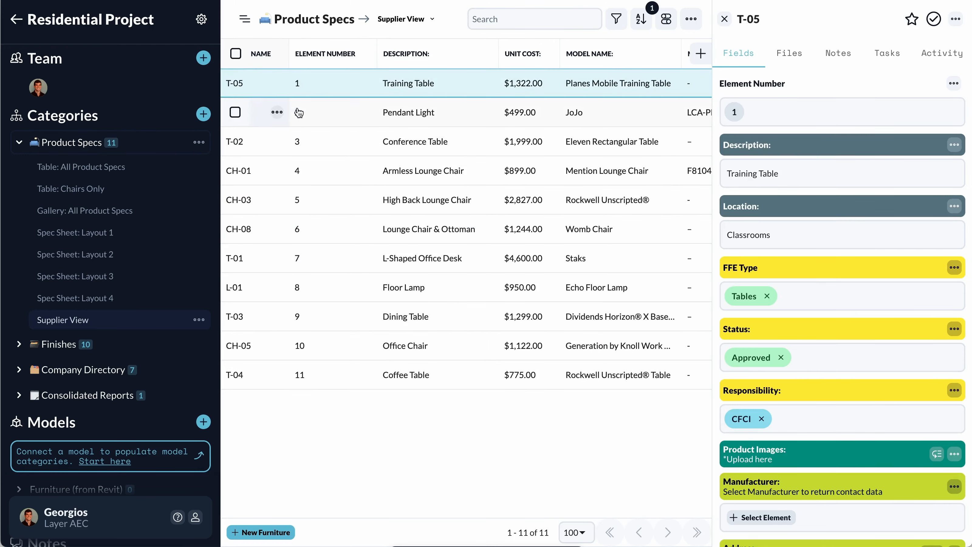
left_click(956, 19)
left_click(878, 108)
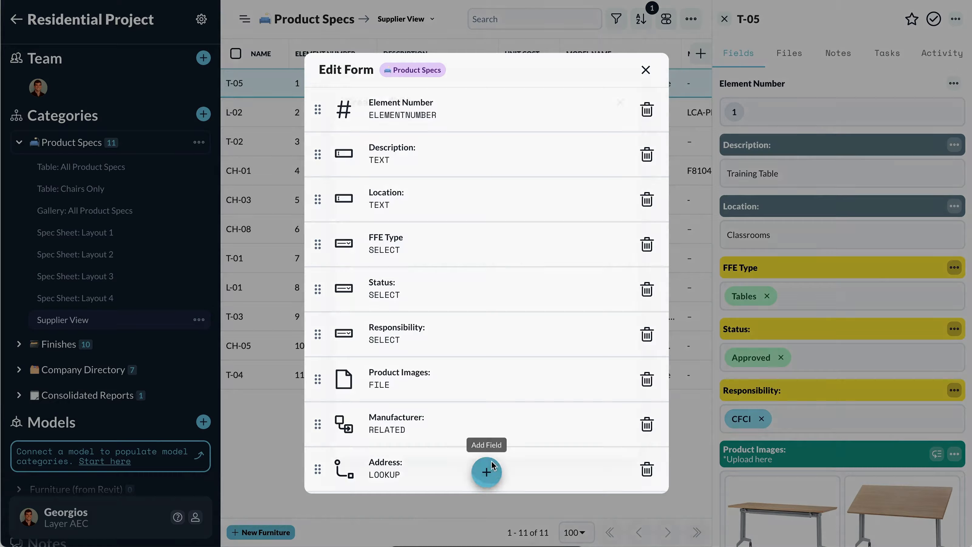
left_click(487, 471)
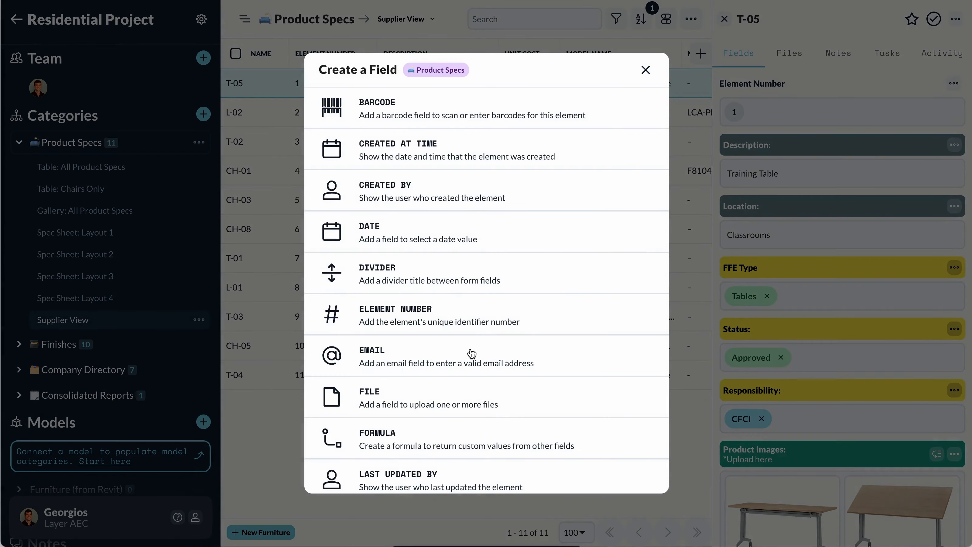
left_click(646, 70)
left_click(645, 69)
left_click(724, 19)
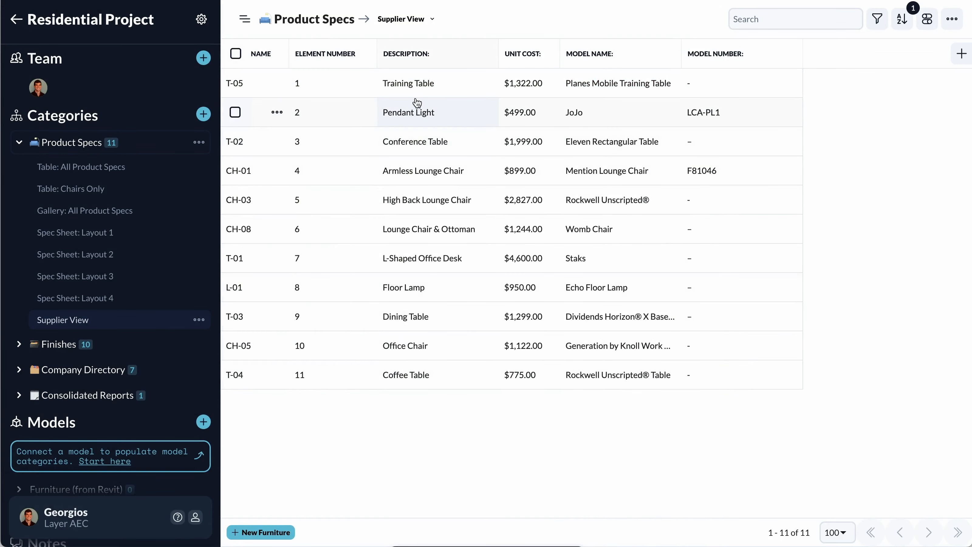
Export the Supplier View as an XLSX report with the view's 6 selected fields, and close the export settings.
left_click(944, 22)
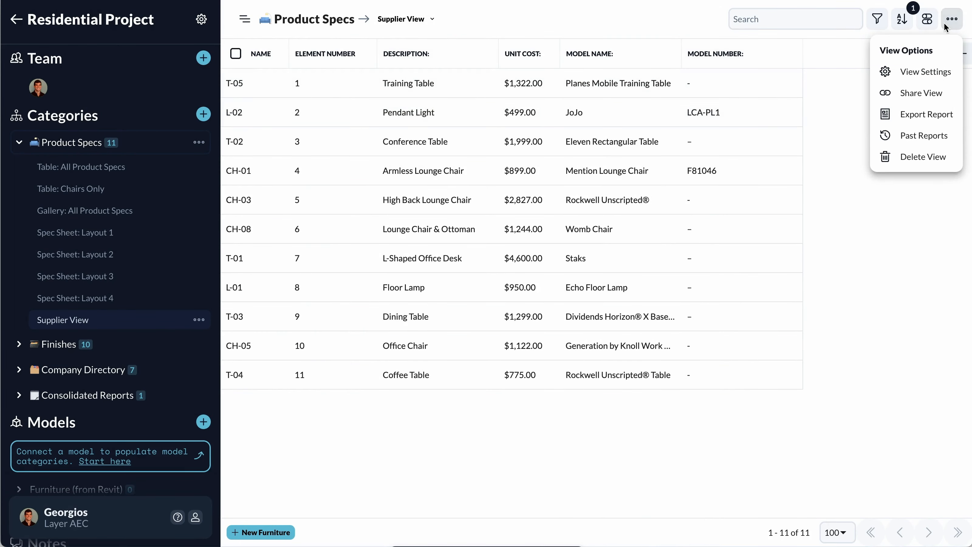
left_click(922, 113)
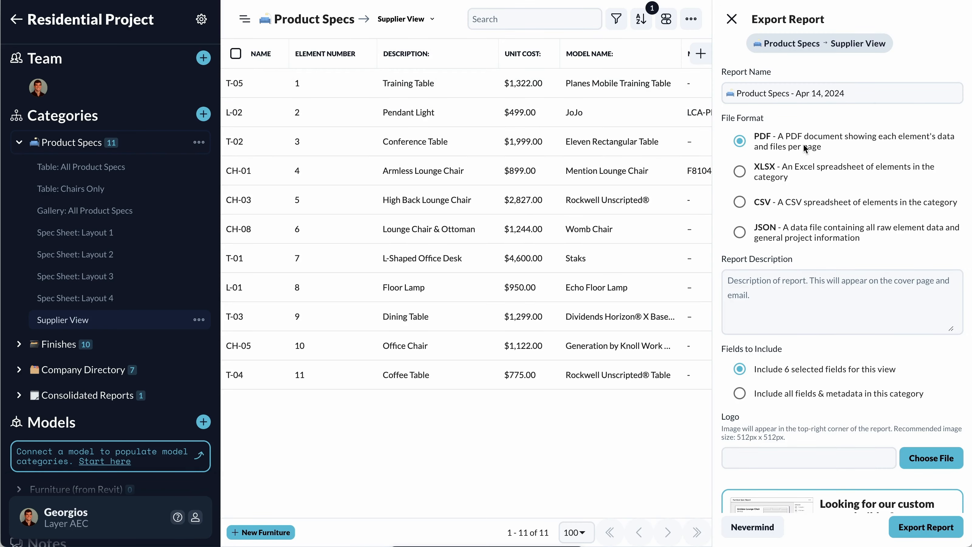
left_click(740, 172)
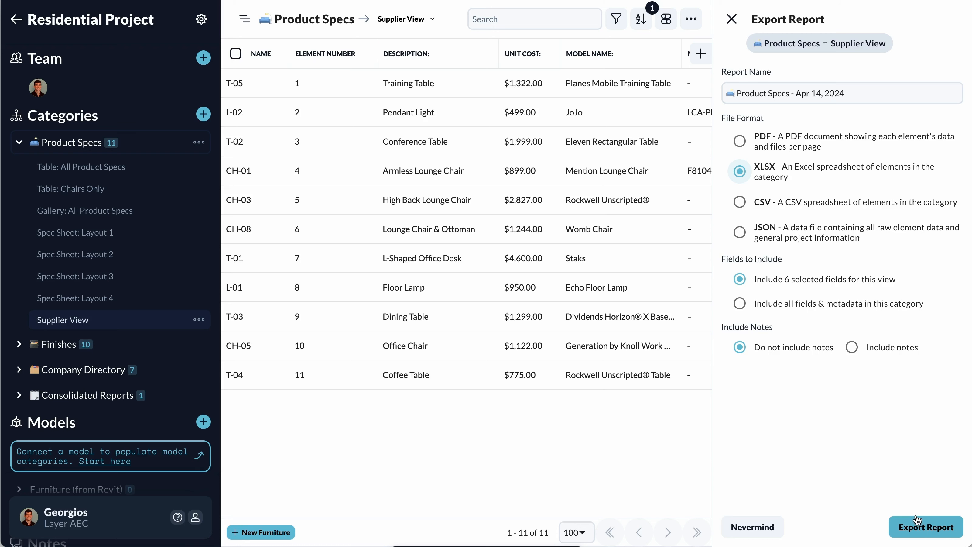
left_click(732, 18)
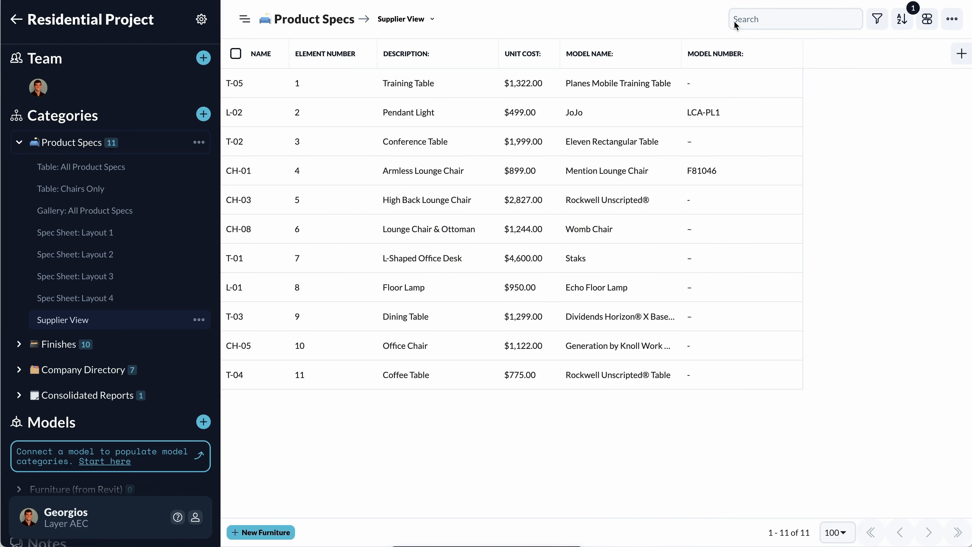
Switch to the exported Product Specs workbook in Excel and examine its Name and Model Number columns.
key("super+Tab")
key("super+Tab")
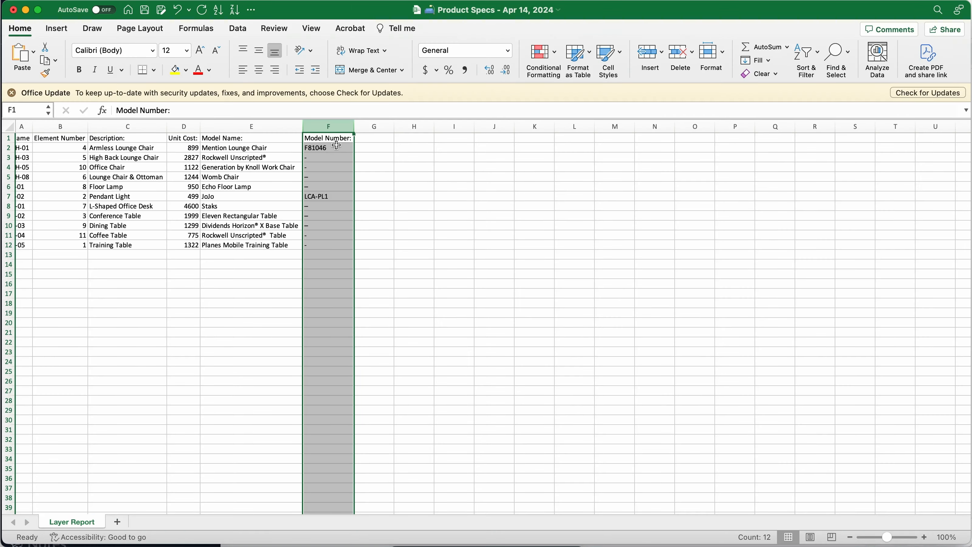
left_click(24, 125)
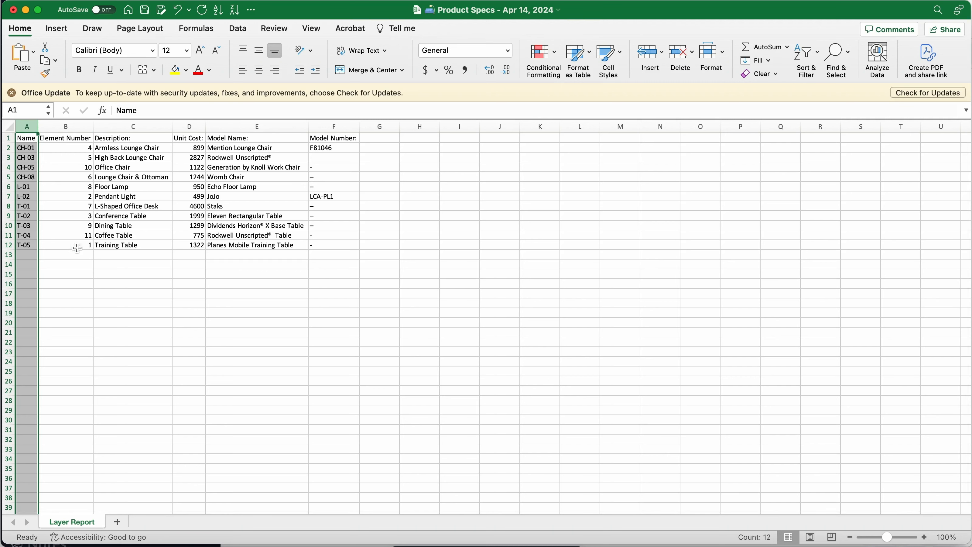
left_click(342, 123)
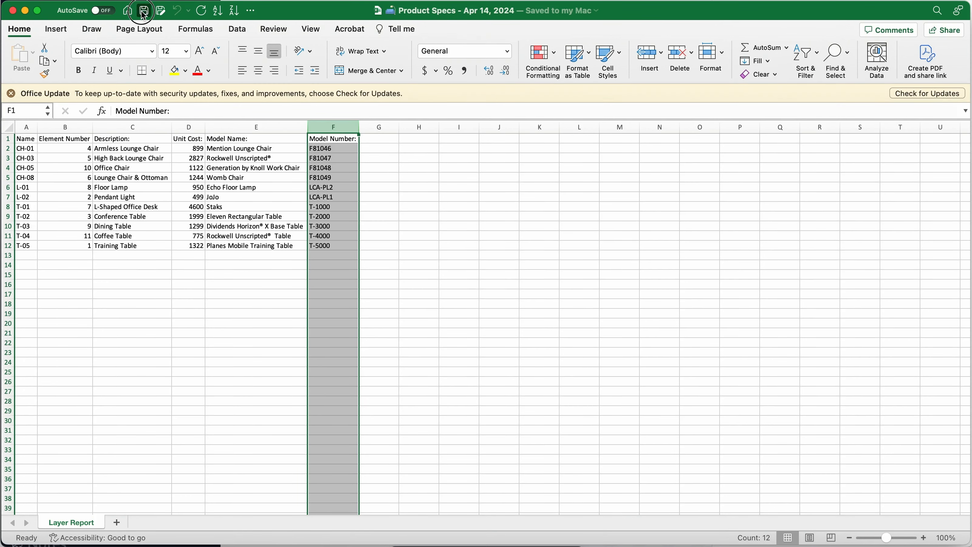
left_click(25, 12)
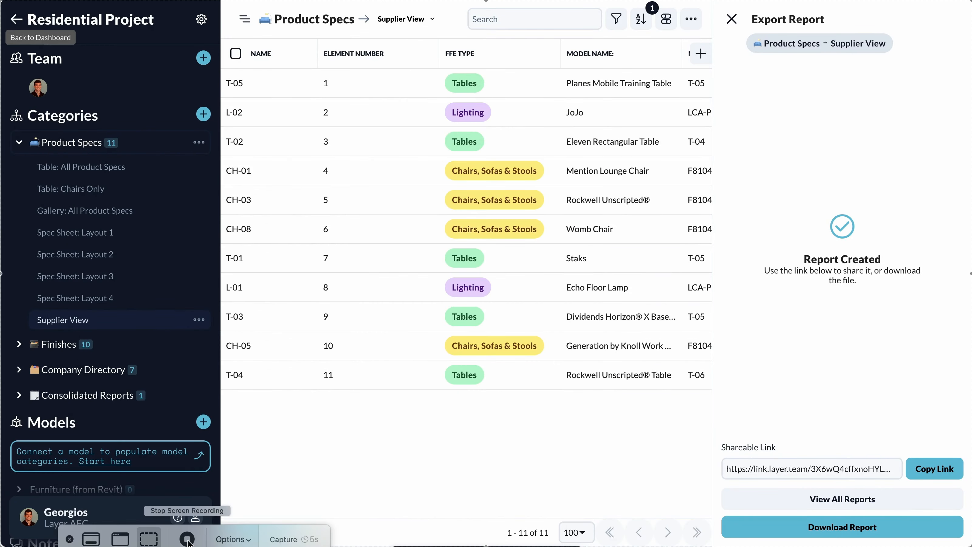
Open the Supplier View and configure an XLSX export report that includes all fields and metadata in the category.
left_click(131, 145)
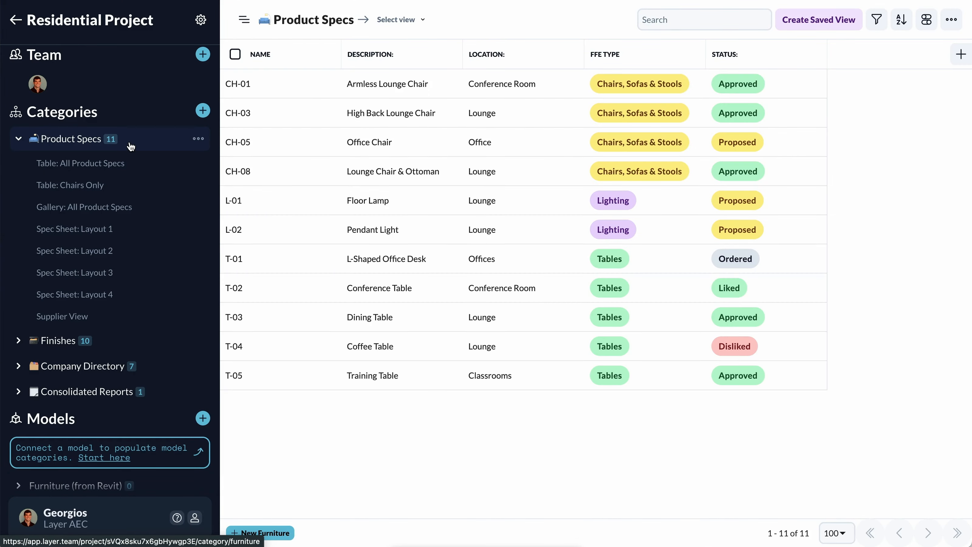
left_click(129, 320)
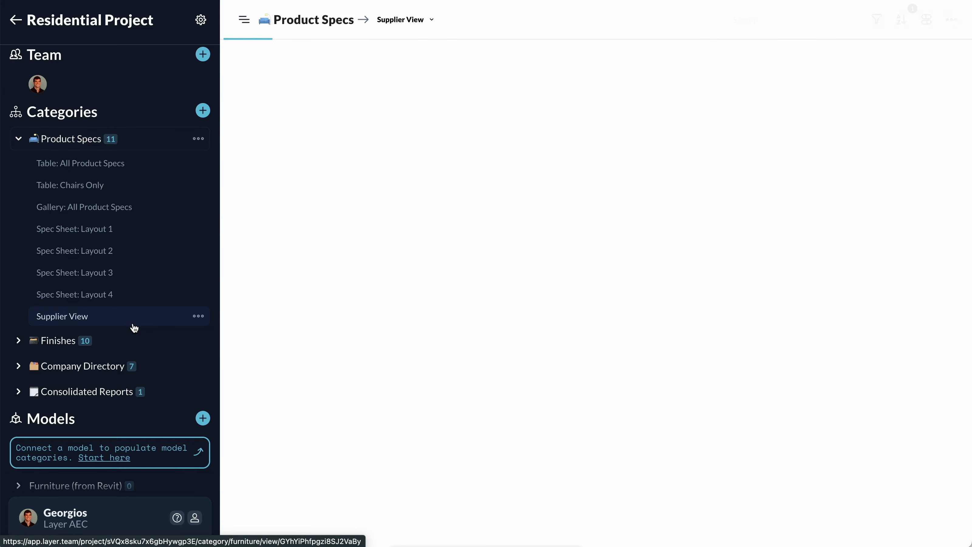
left_click(949, 21)
left_click(925, 114)
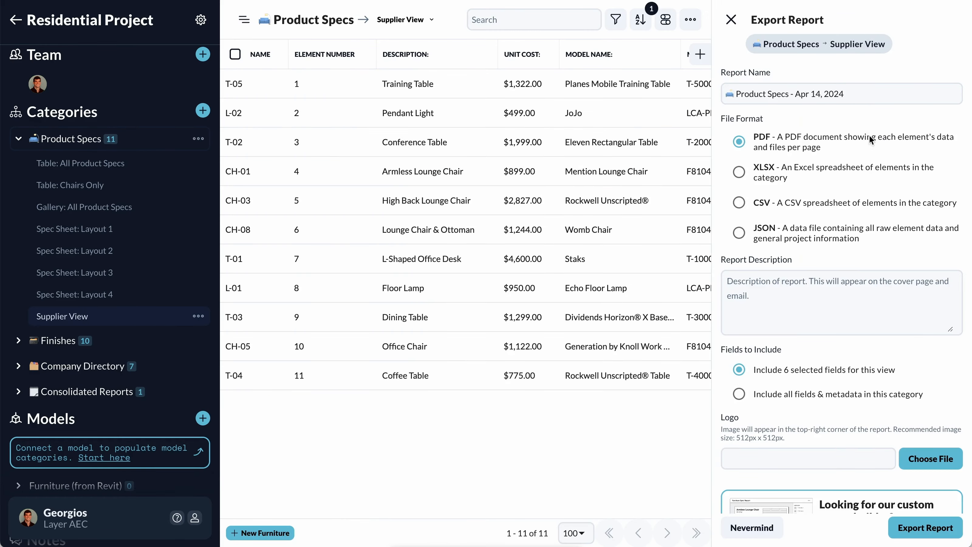
left_click(739, 173)
left_click(739, 202)
left_click(739, 172)
left_click(823, 308)
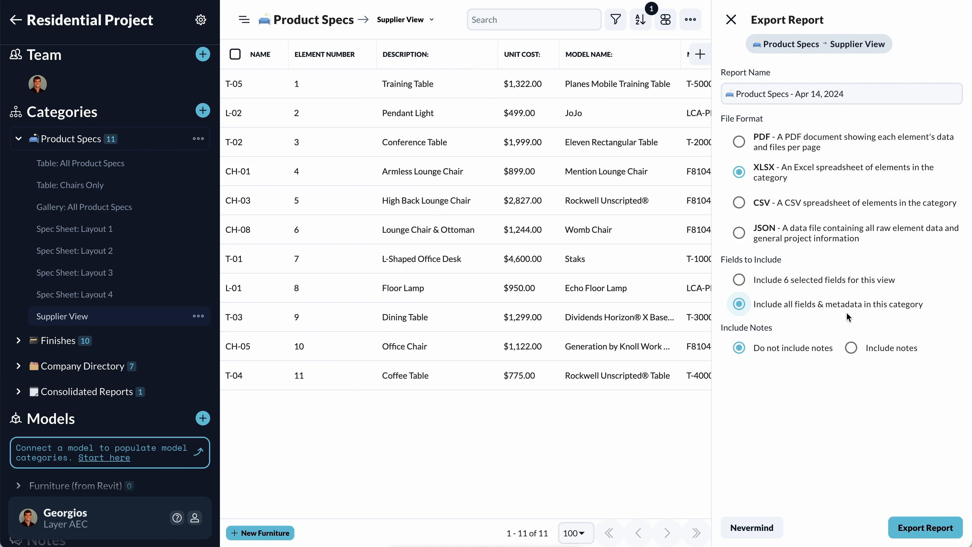
Switch to the all-fields workbook in Excel and examine the Layer ID column and the fields around it.
key("super+Tab")
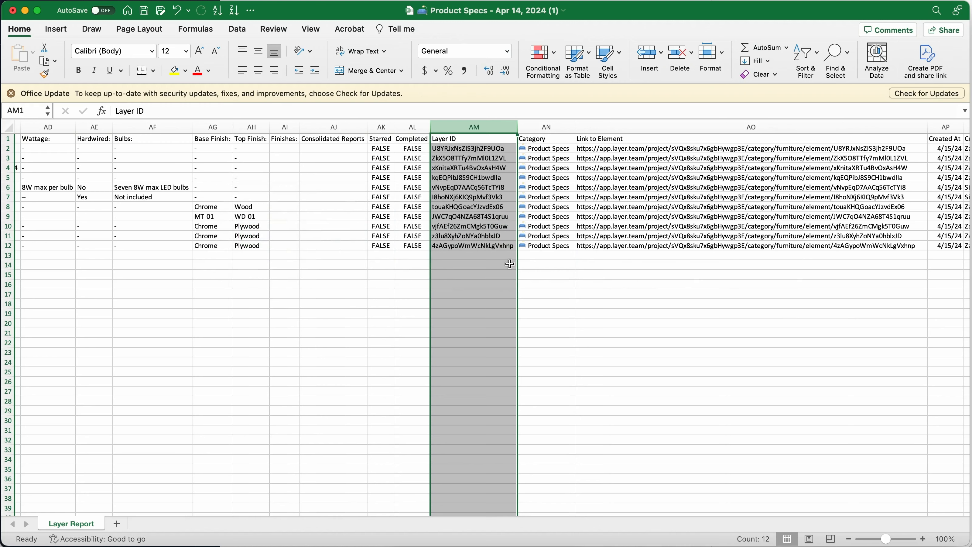
scroll(510, 263, "left", 3)
scroll(509, 264, "left", 3)
scroll(510, 264, "right", 4)
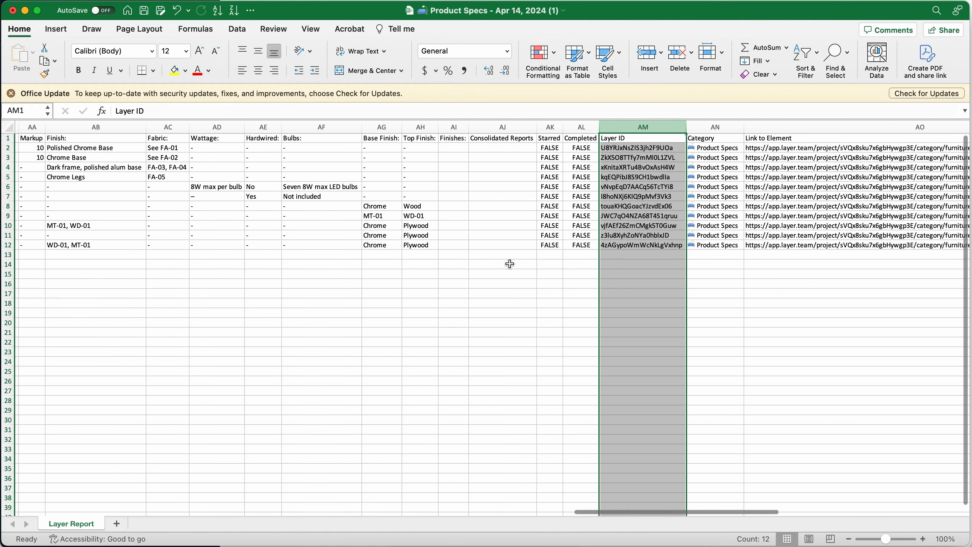
scroll(510, 264, "down", 1)
scroll(511, 263, "up", 1)
scroll(511, 263, "right", 1)
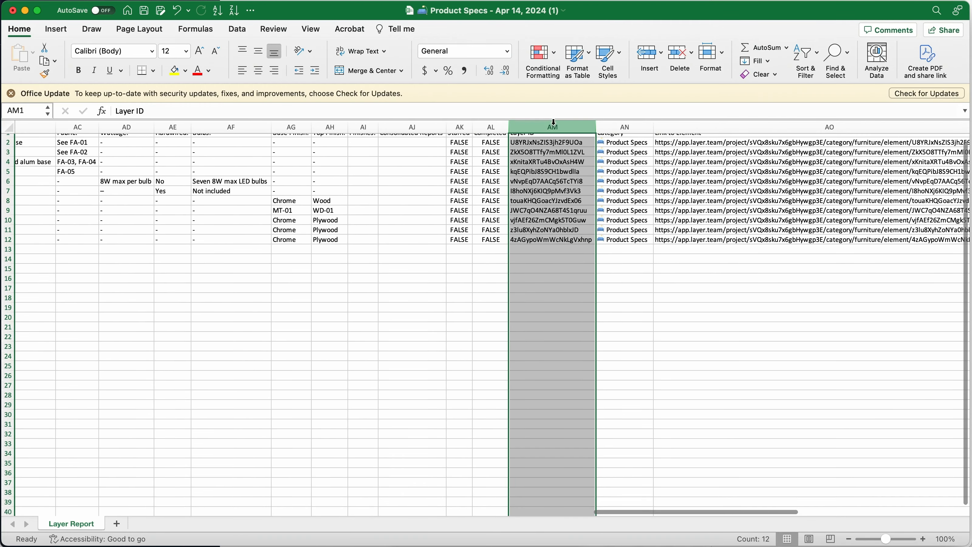
scroll(553, 175, "up", 1)
scroll(553, 175, "right", 1)
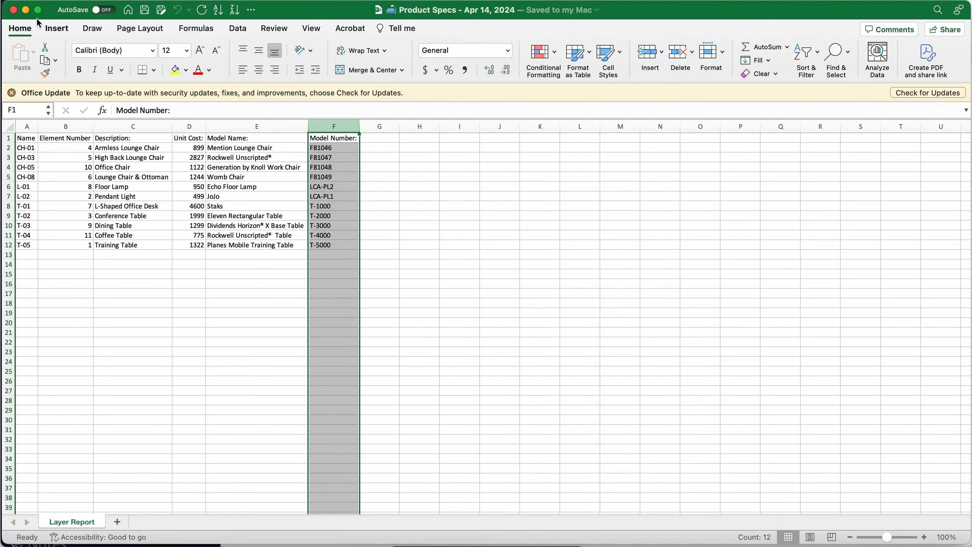
left_click(26, 10)
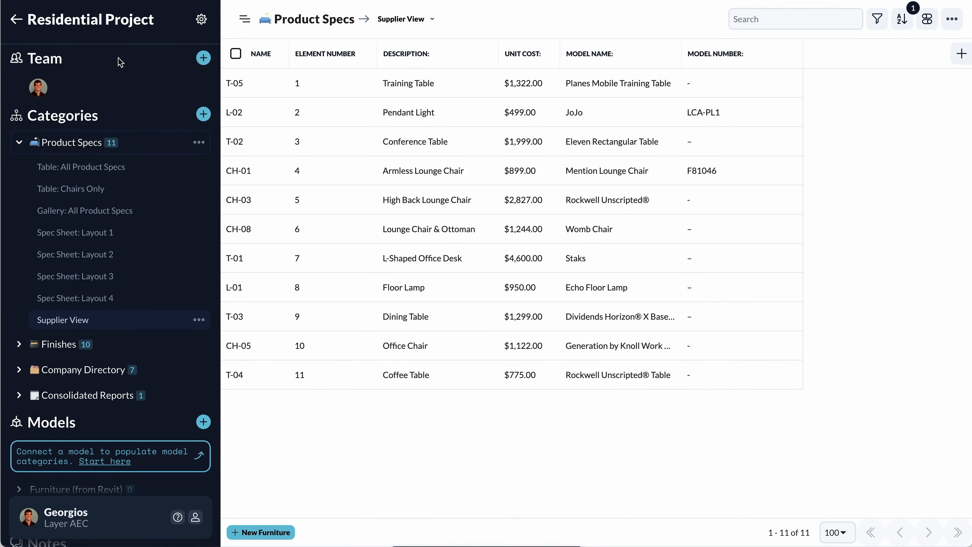
Start a spreadsheet import into the project and upload the Product Specs - Apr 14, 2024.xlsx file from Downloads.
left_click(203, 115)
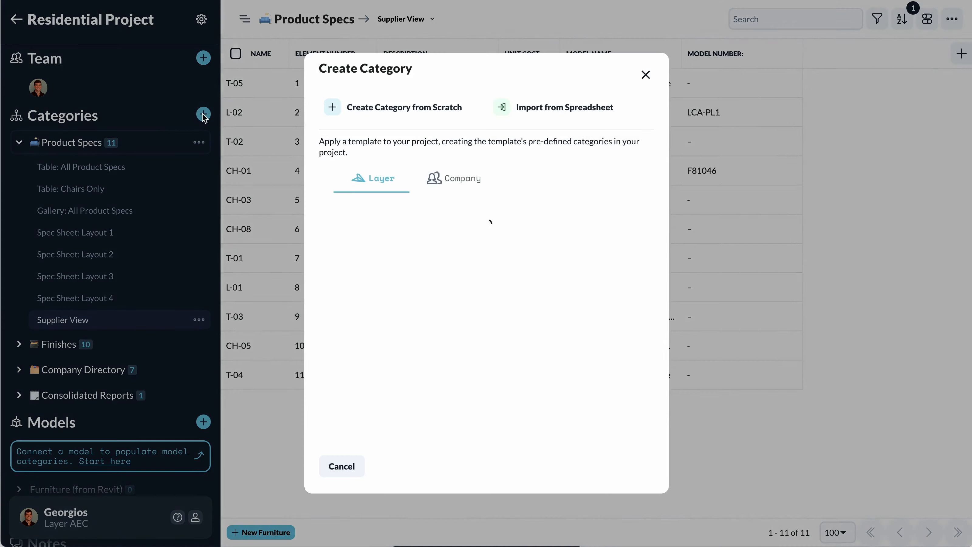
left_click(645, 75)
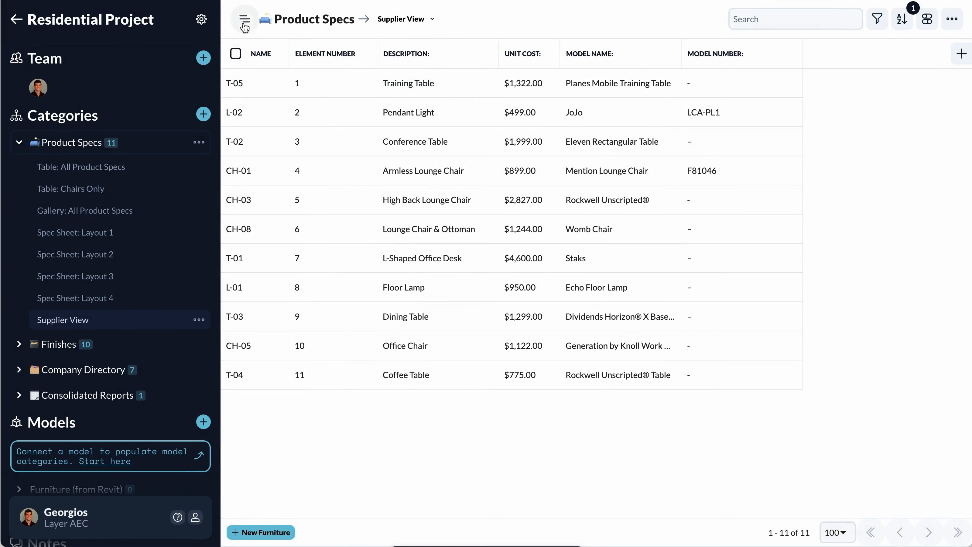
left_click(202, 21)
left_click(245, 197)
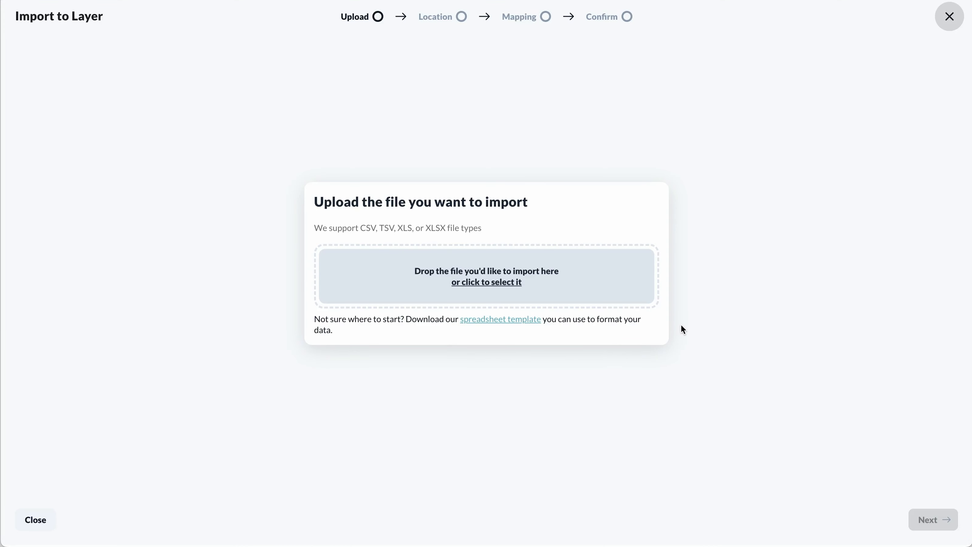
left_click(499, 284)
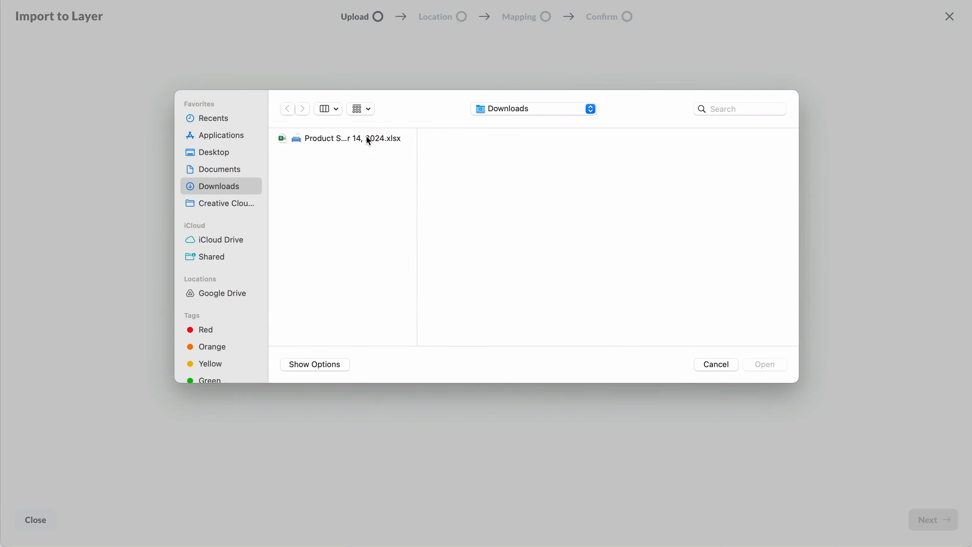
left_click(369, 140)
left_click(776, 365)
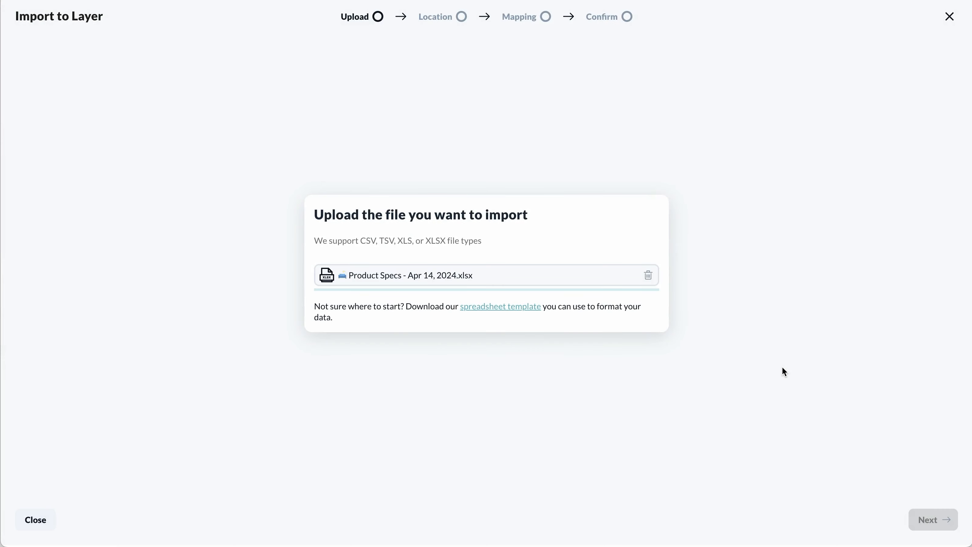
left_click(925, 517)
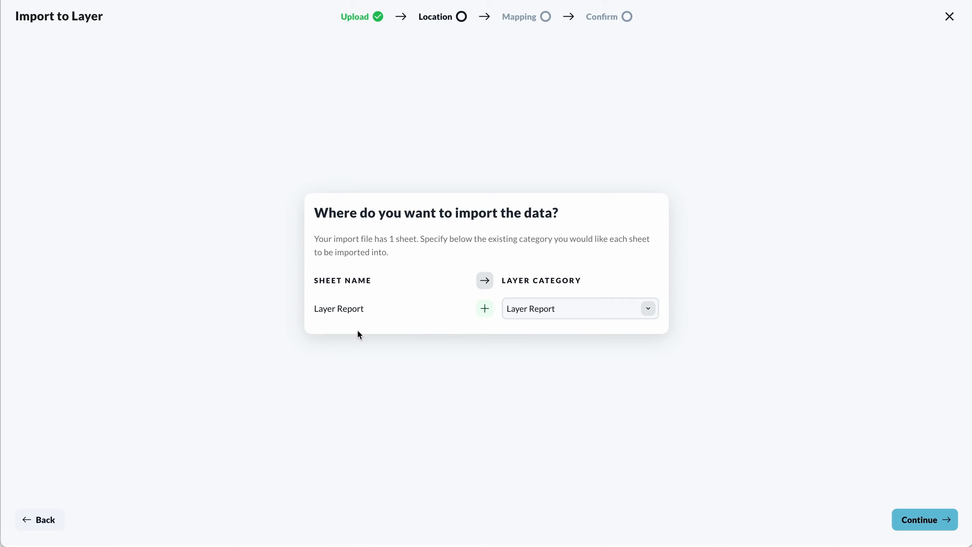
Assign the Layer Report sheet to the existing Product Specs category and proceed to the field mapping.
left_click(647, 308)
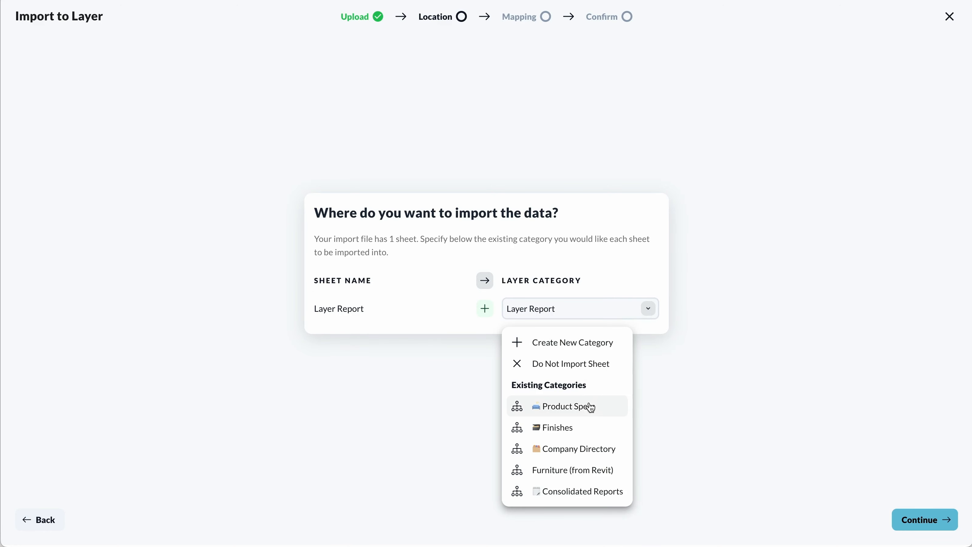
left_click(589, 409)
left_click(916, 516)
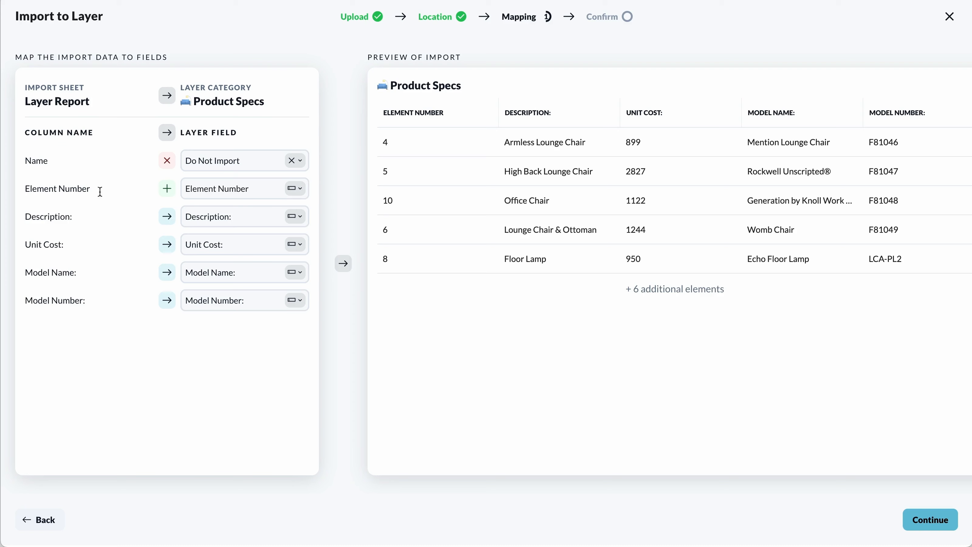
Map the Element Number column to match elements by their unique element number.
left_click(294, 189)
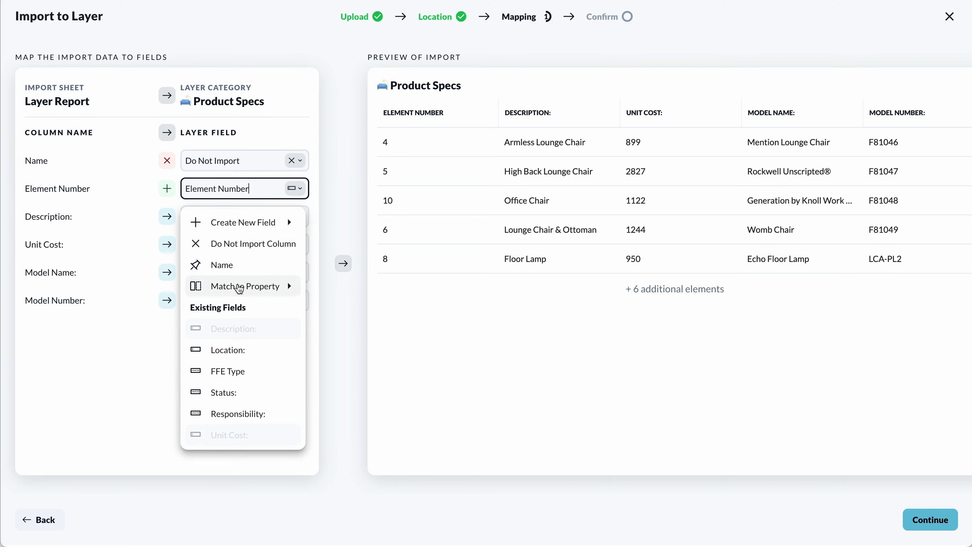
mouse_move(242, 293)
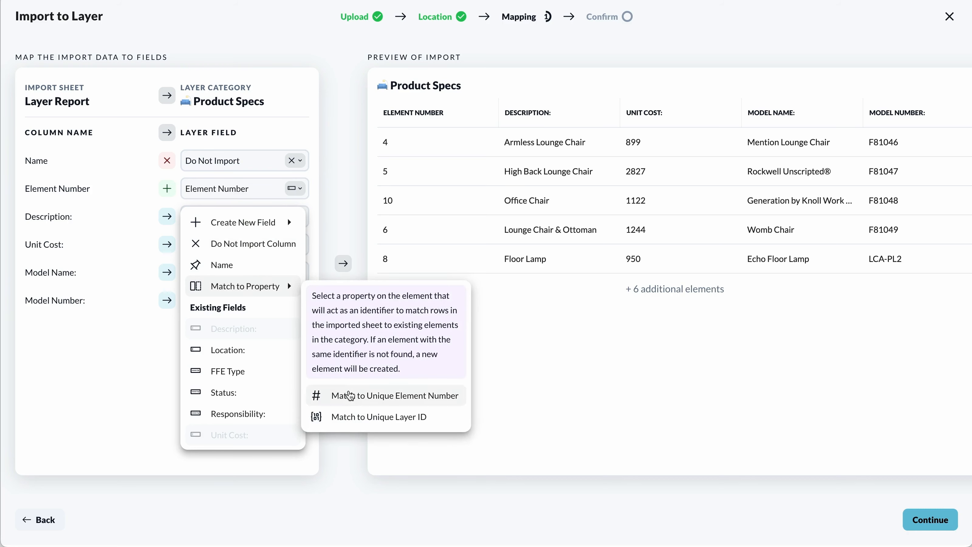
left_click(404, 397)
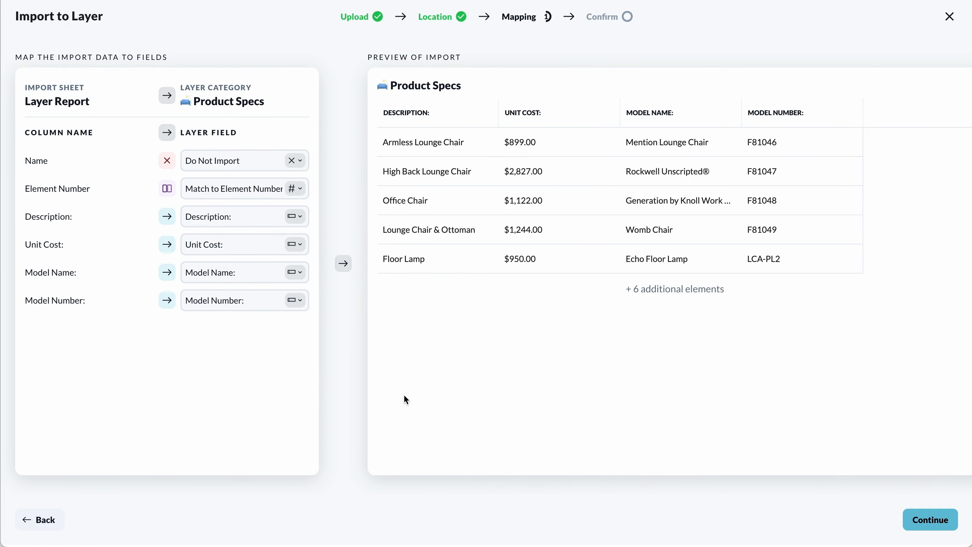
Confirm the mapping, import the elements into Product Specs, and open the Supplier View.
left_click(913, 523)
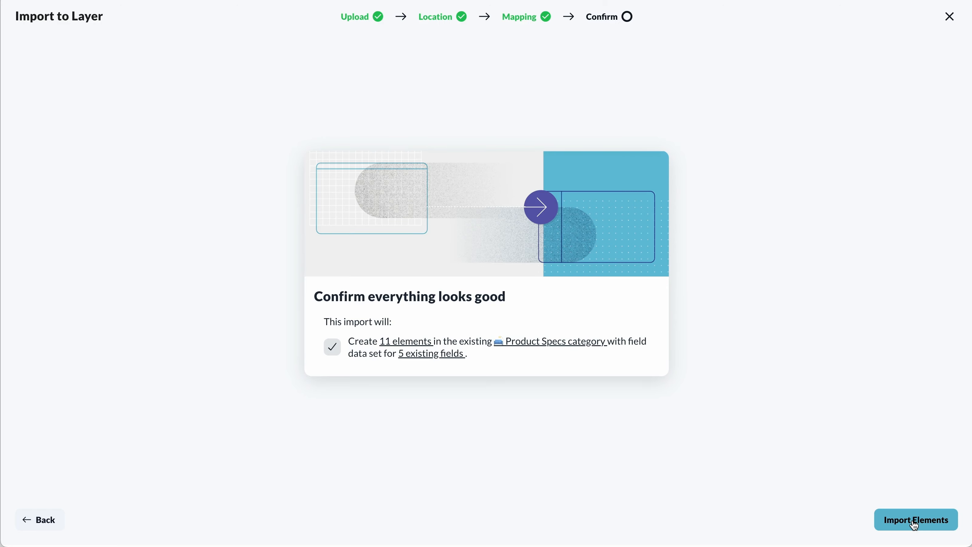
left_click(915, 523)
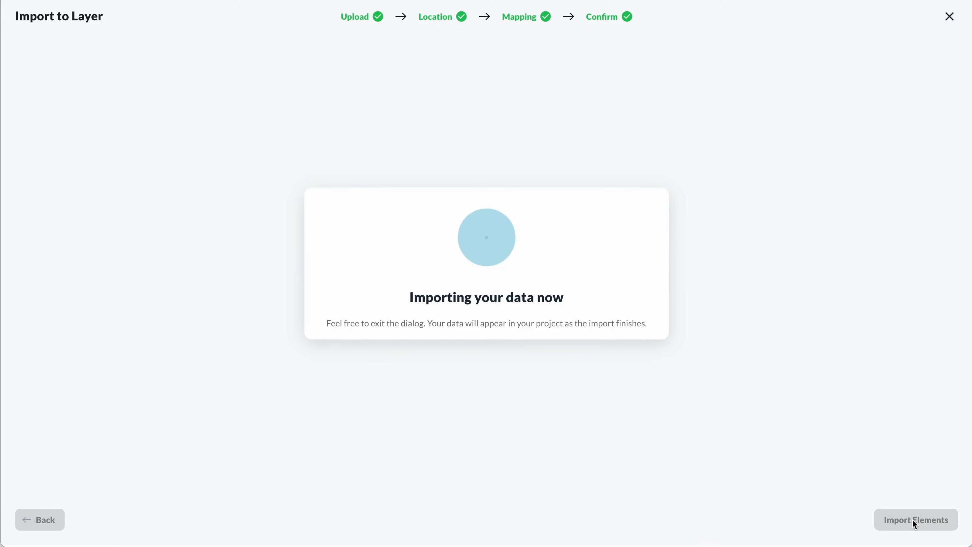
left_click(923, 520)
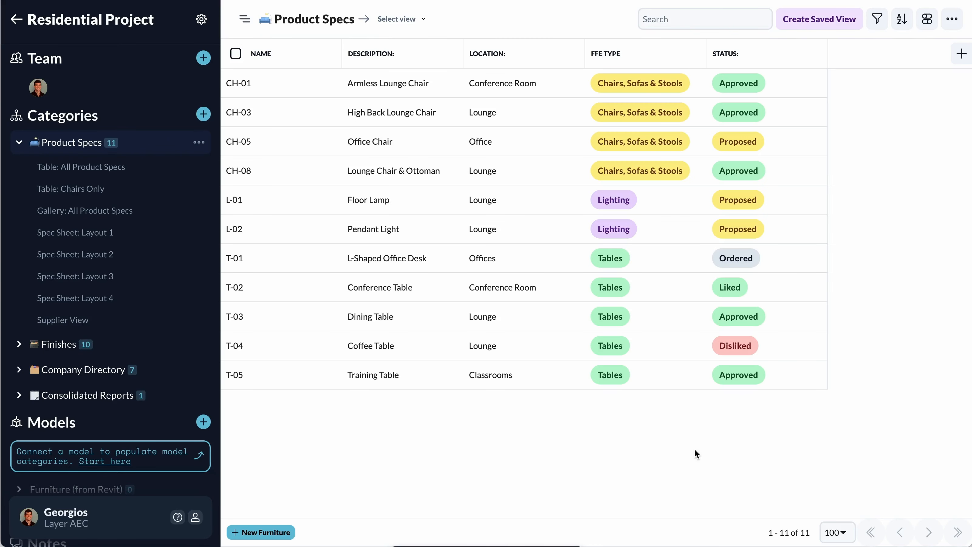
left_click(95, 319)
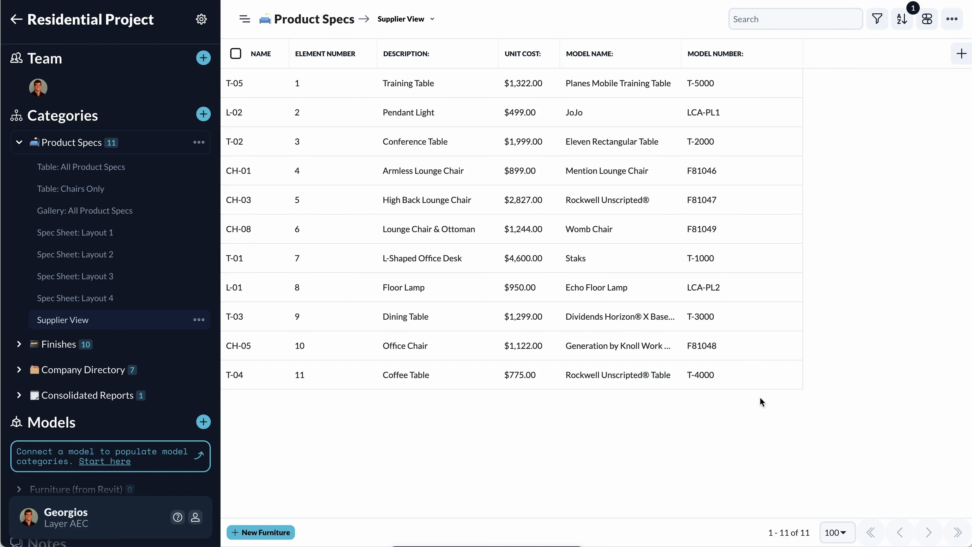
key("super+shift+5")
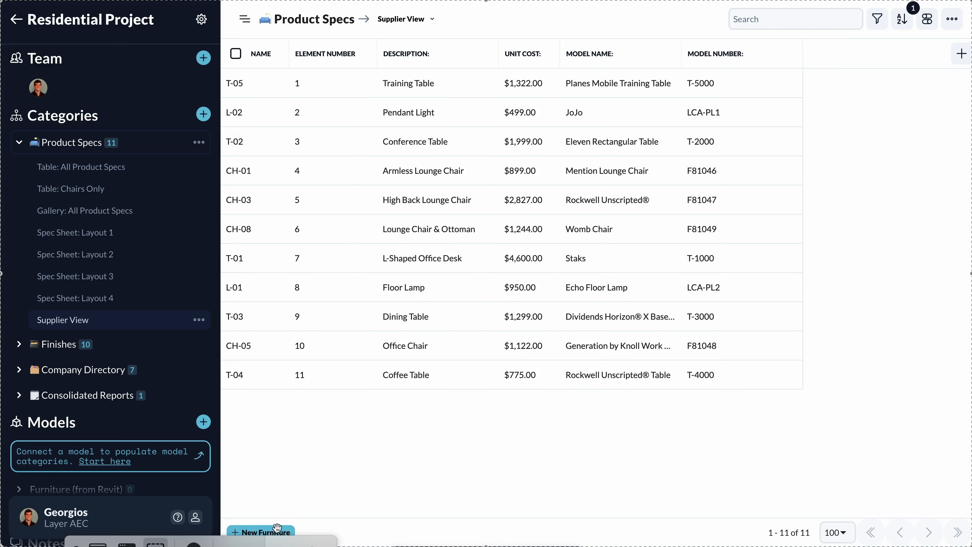